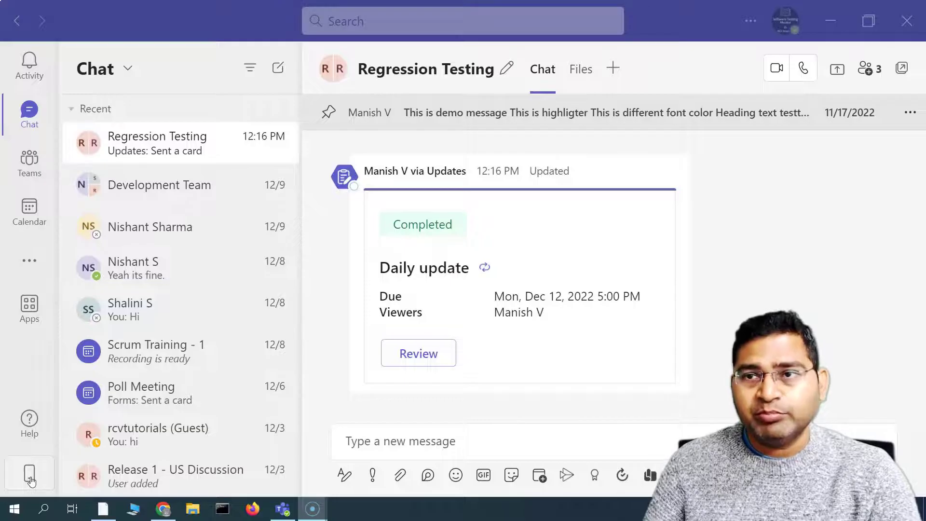
Browse the Development Team and Scrum Training - 1 chats, ending on the Poll Meeting chat.
left_click(198, 200)
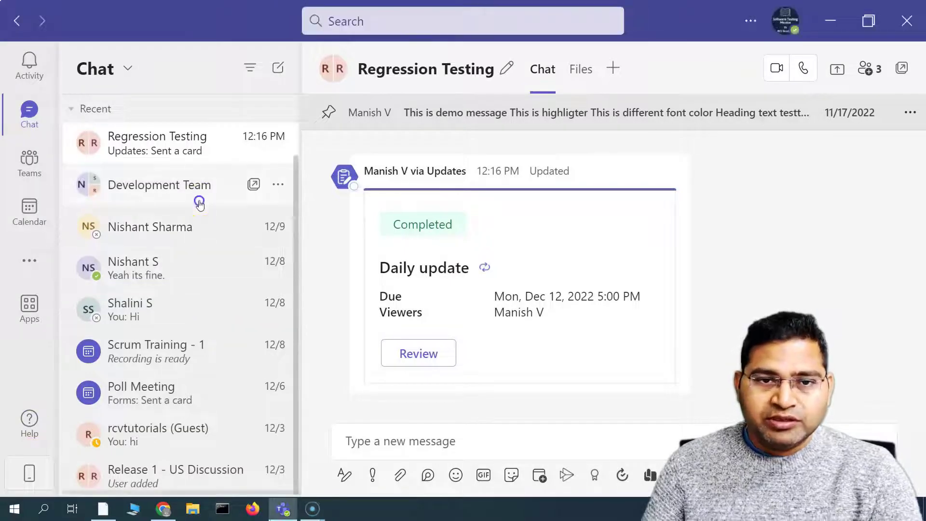
left_click(168, 207)
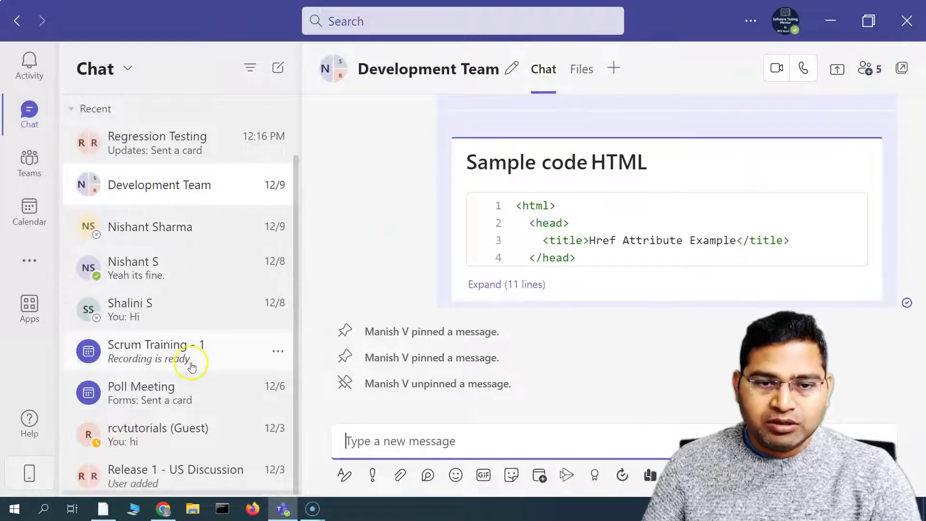
left_click(166, 398)
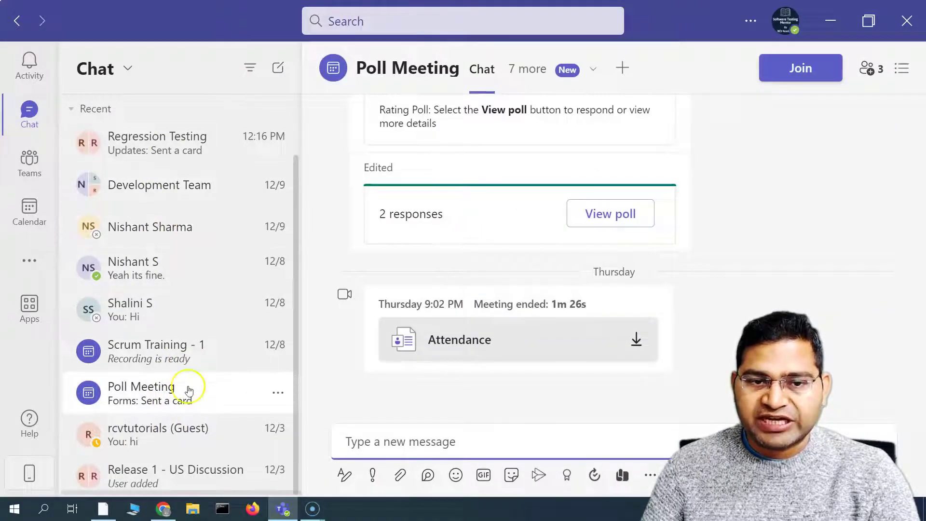
left_click(178, 355)
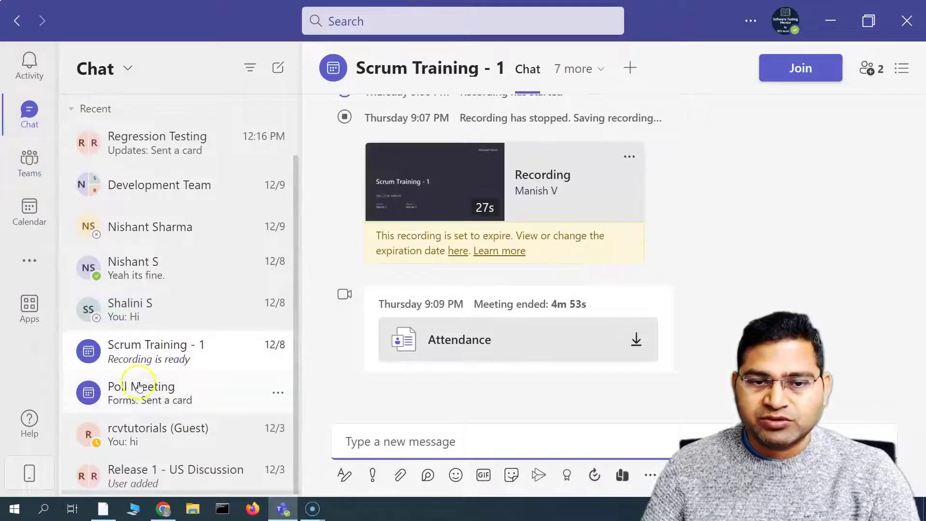
left_click(168, 393)
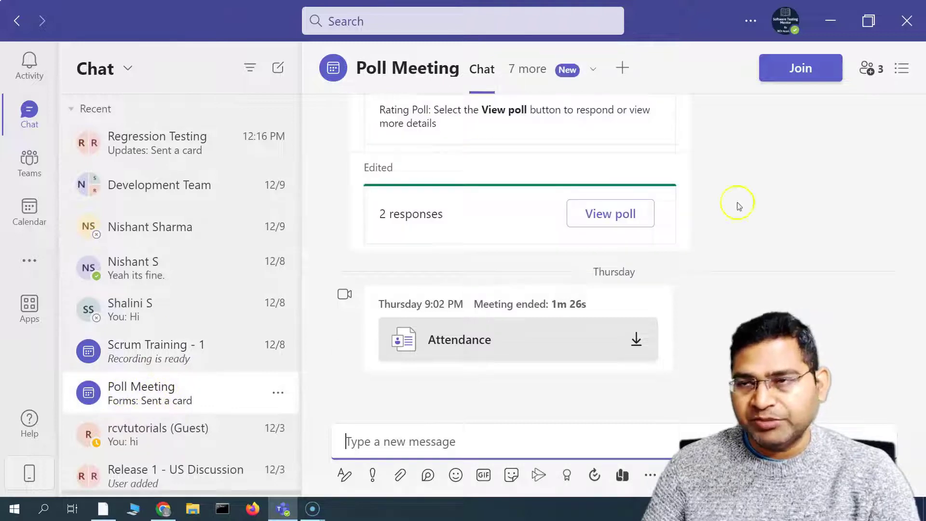
Start adding people to Poll Meeting and pick the second 'nish' match.
left_click(870, 70)
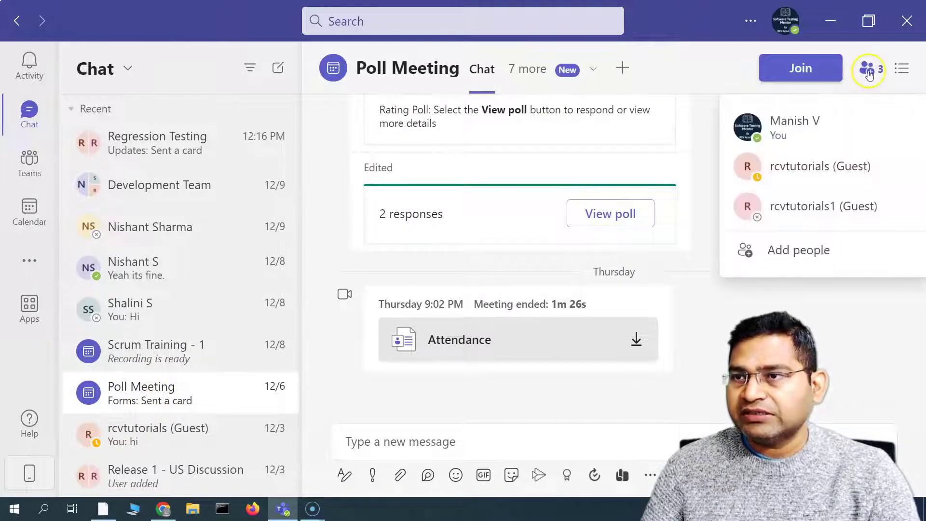
left_click(805, 259)
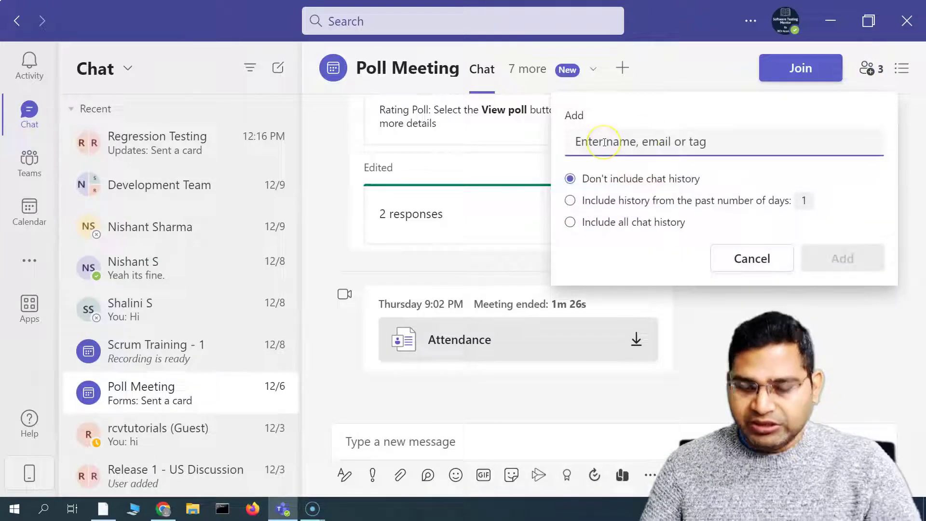
type("nish")
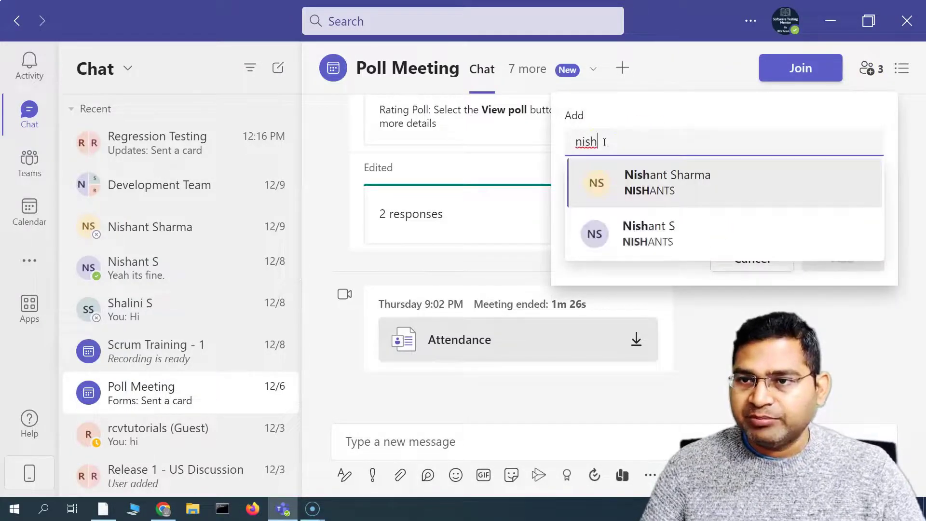
left_click(647, 225)
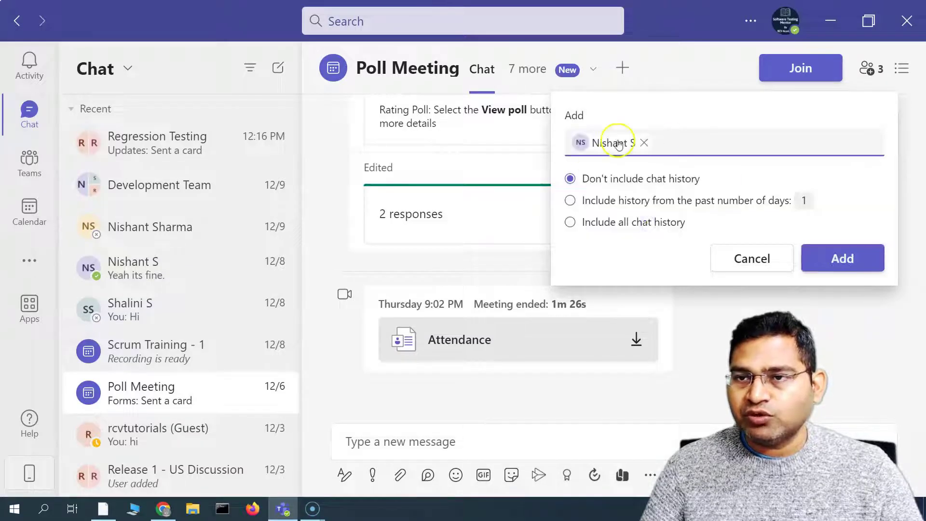
Try the history-sharing options, then add them with Don't include chat history.
left_click(655, 141)
left_click(585, 183)
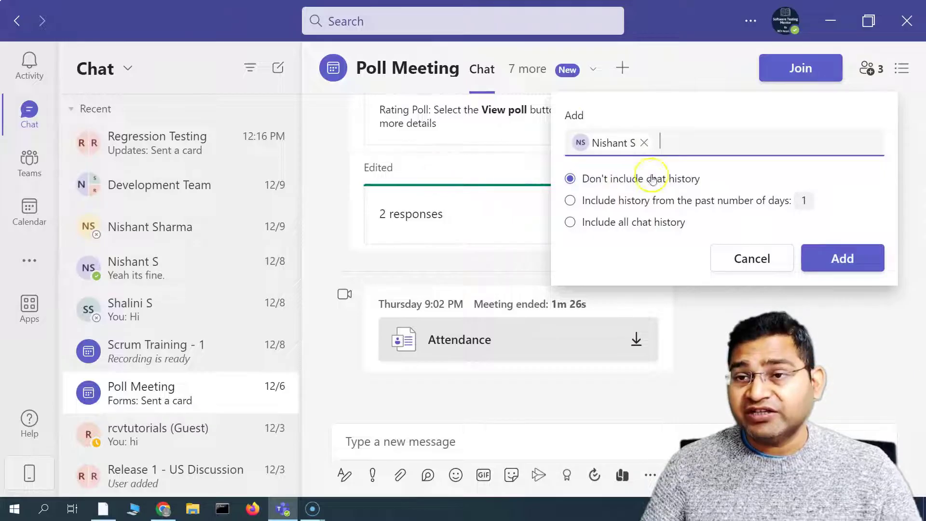
left_click(570, 222)
left_click(570, 201)
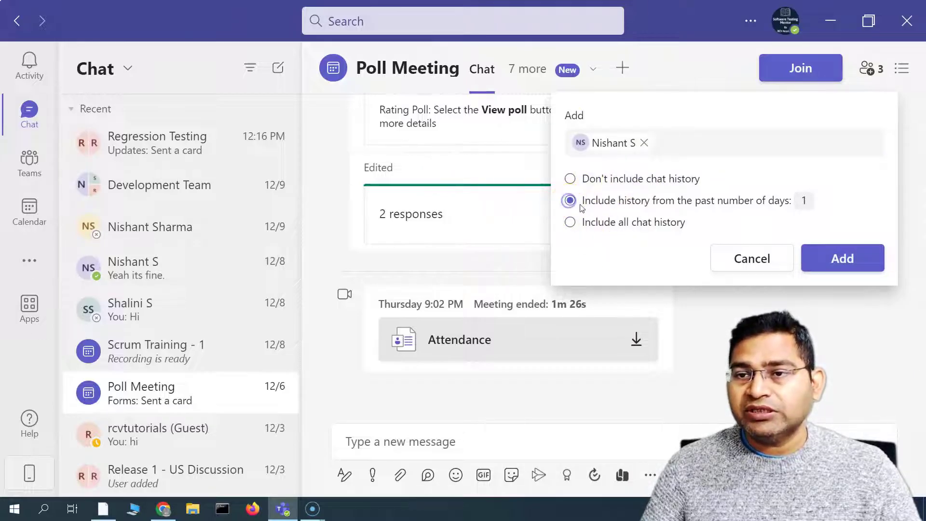
left_click(569, 202)
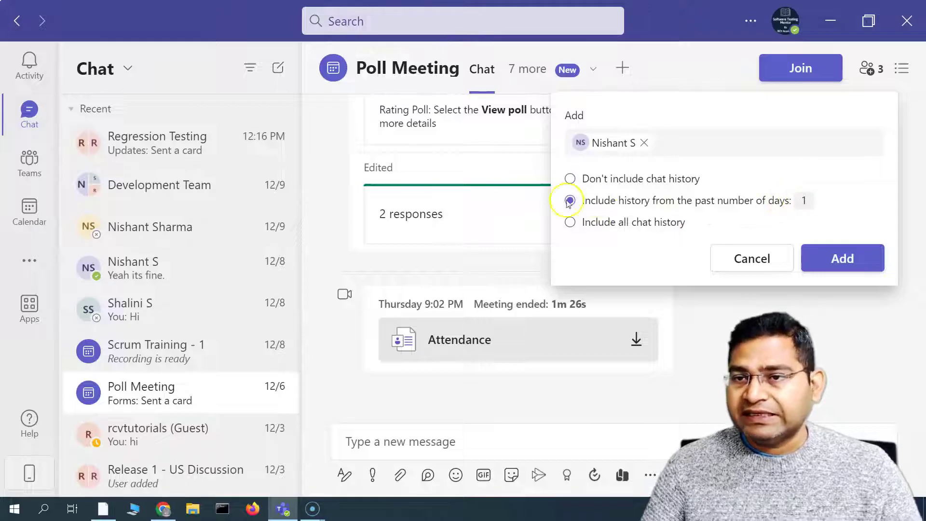
left_click(804, 199)
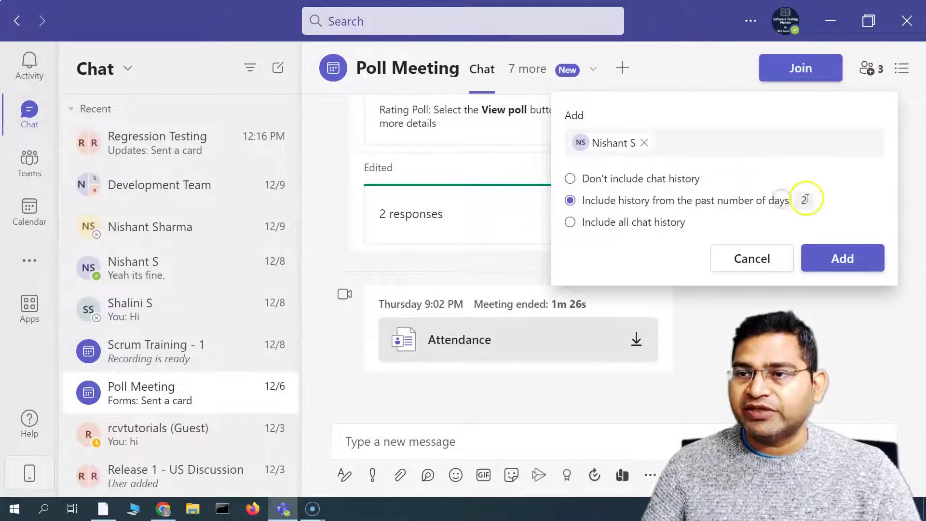
left_click(617, 181)
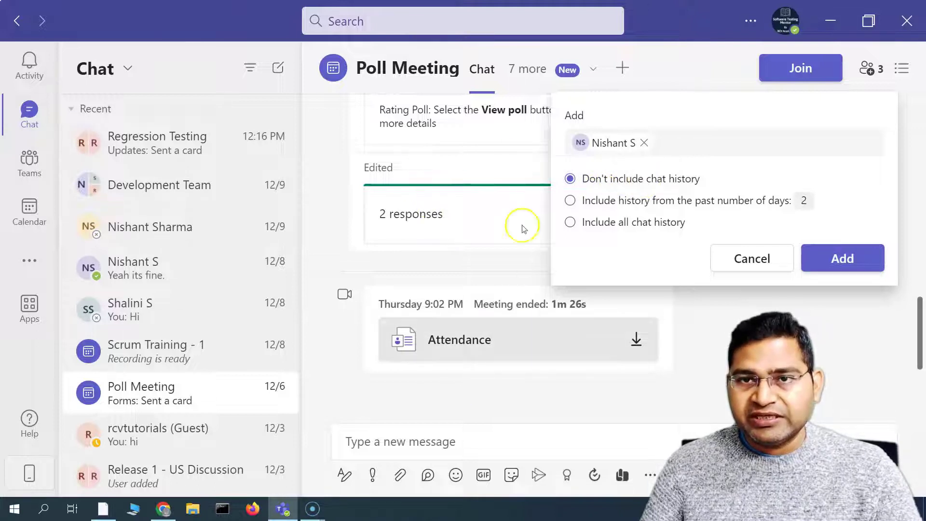
left_click(441, 441)
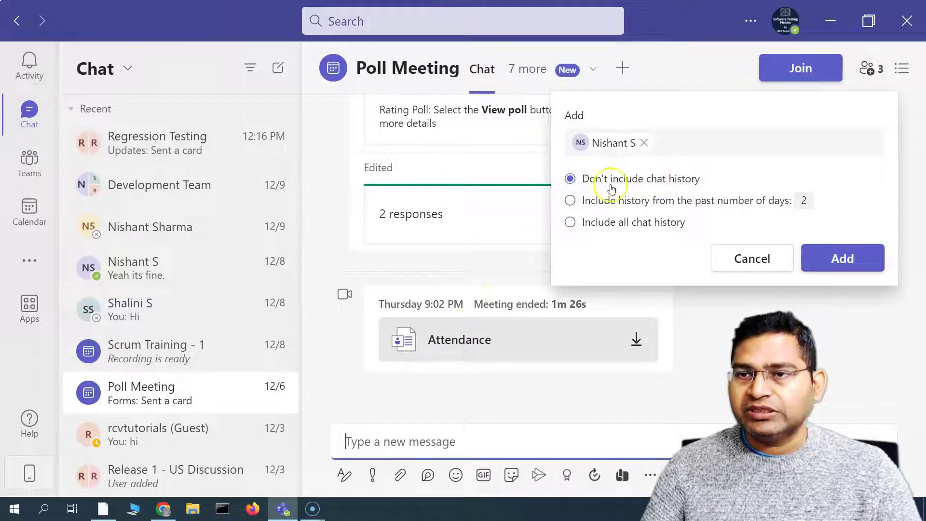
left_click(571, 223)
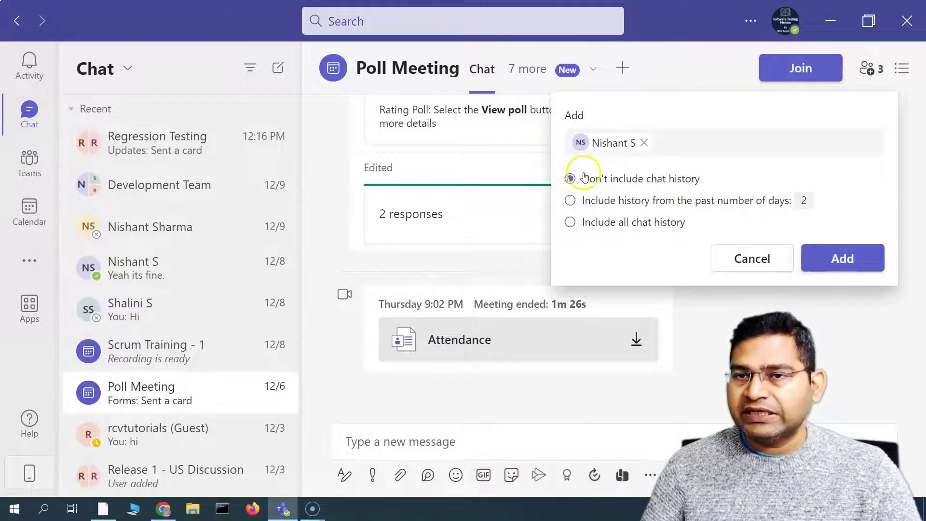
left_click(841, 260)
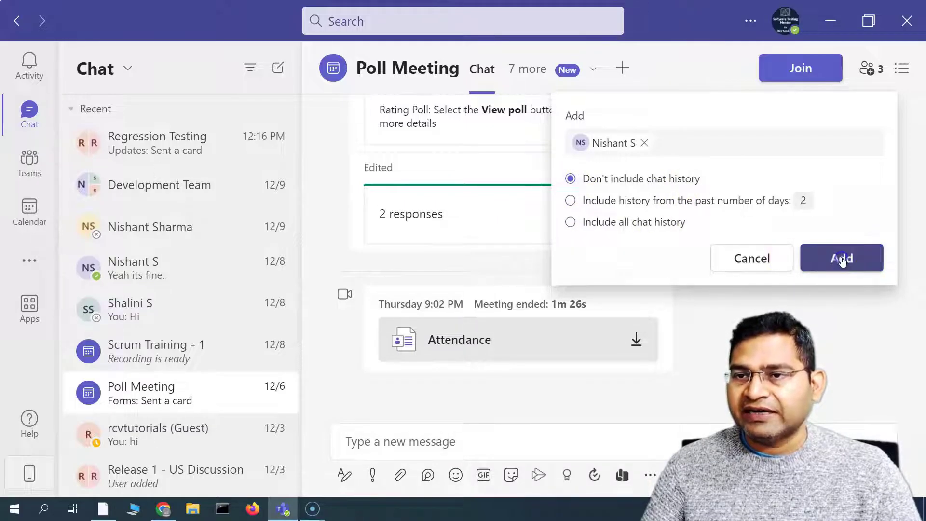
Check the Poll Meeting participant list, then switch to the Regression Testing chat.
left_click(870, 70)
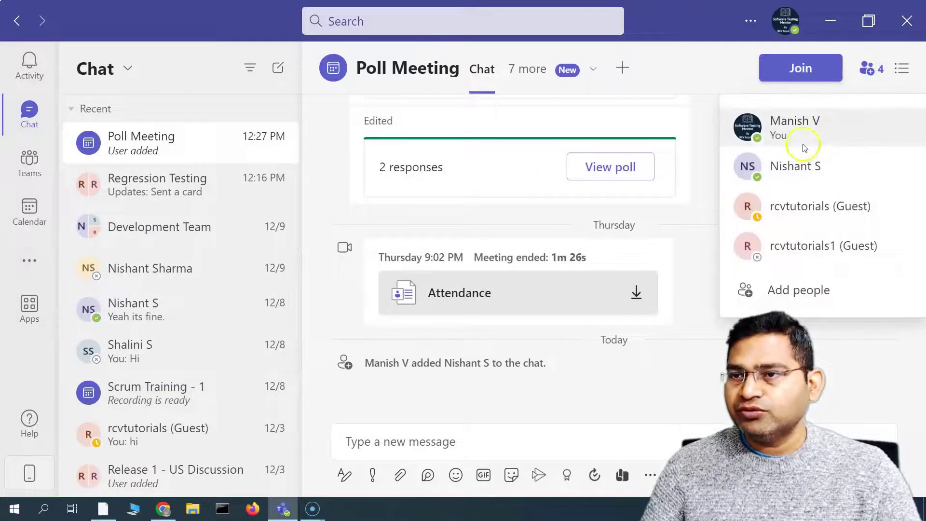
left_click(747, 169)
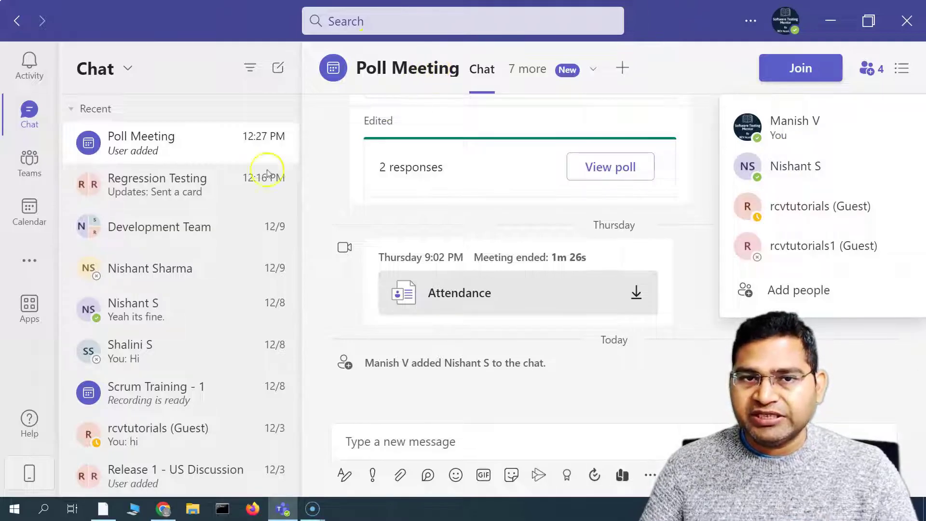
left_click(156, 191)
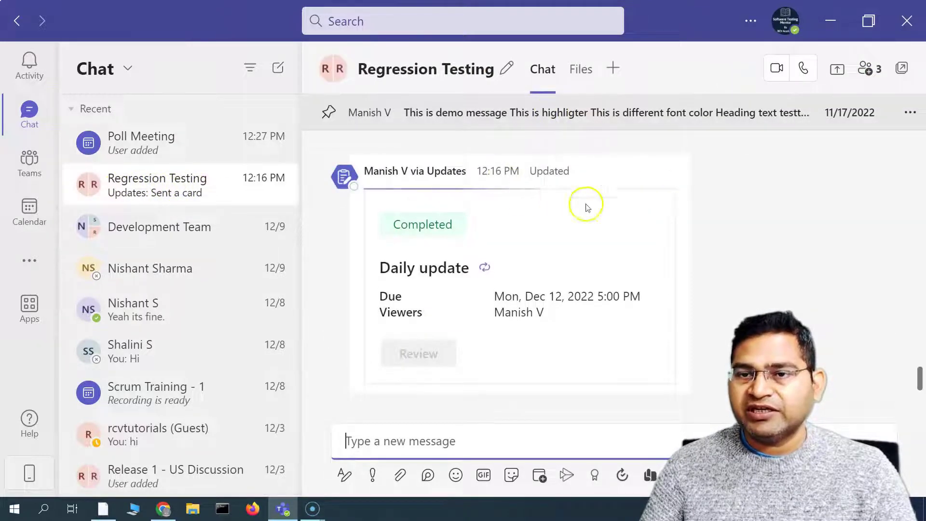
Add the second 'nish' match to Regression Testing with all chat history included.
left_click(870, 70)
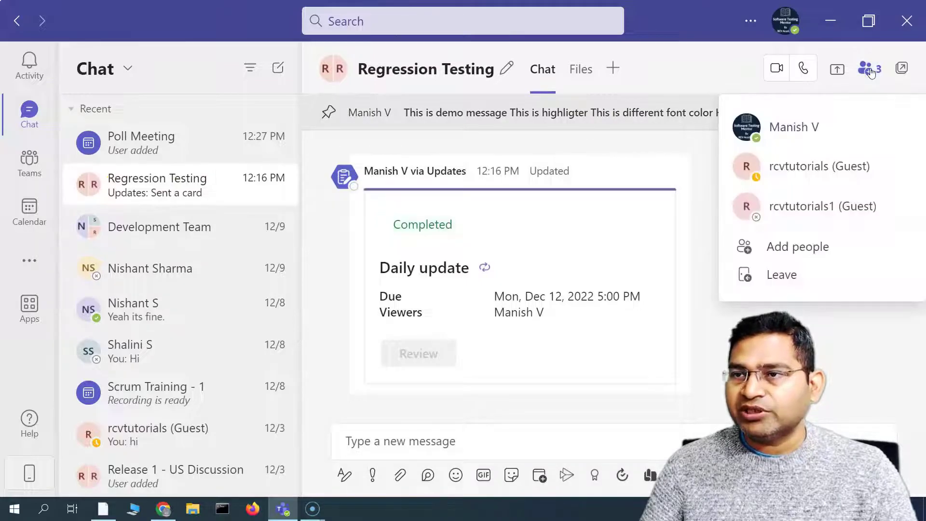
left_click(799, 246)
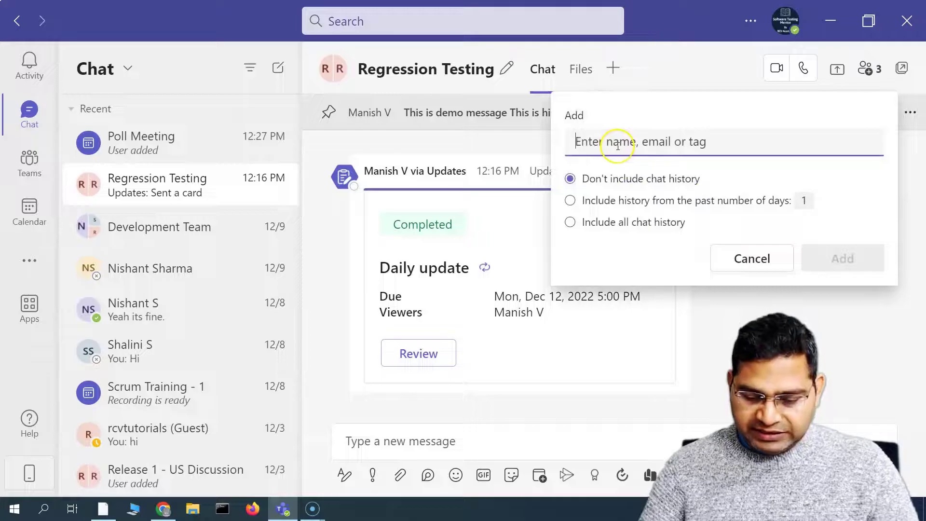
type("nish")
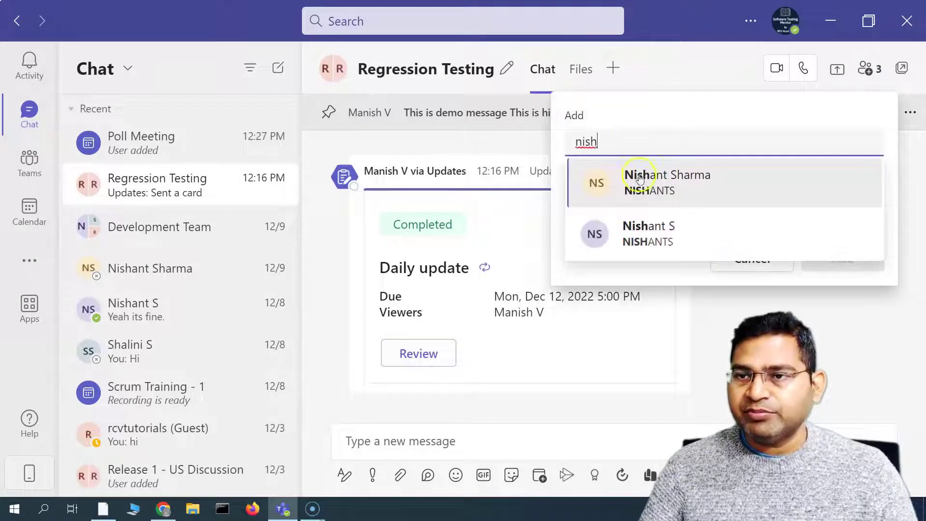
left_click(651, 235)
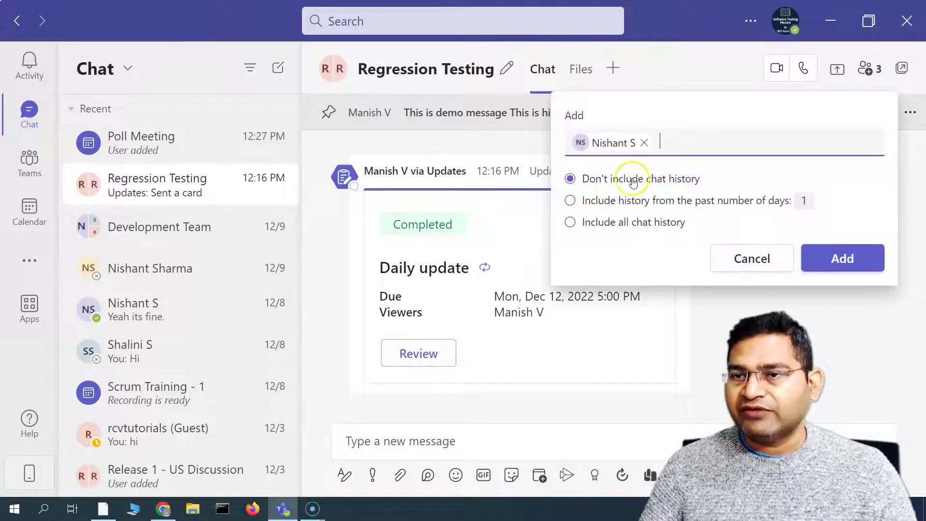
left_click(570, 222)
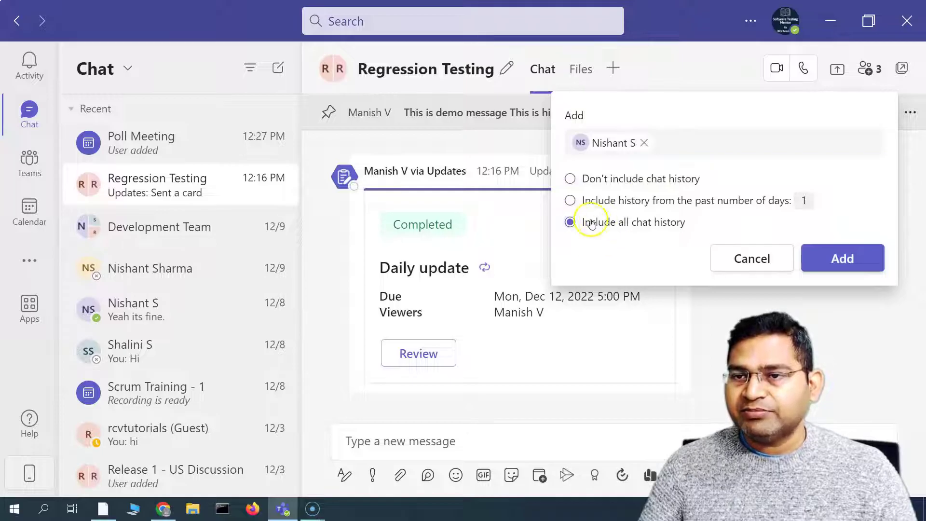
left_click(850, 260)
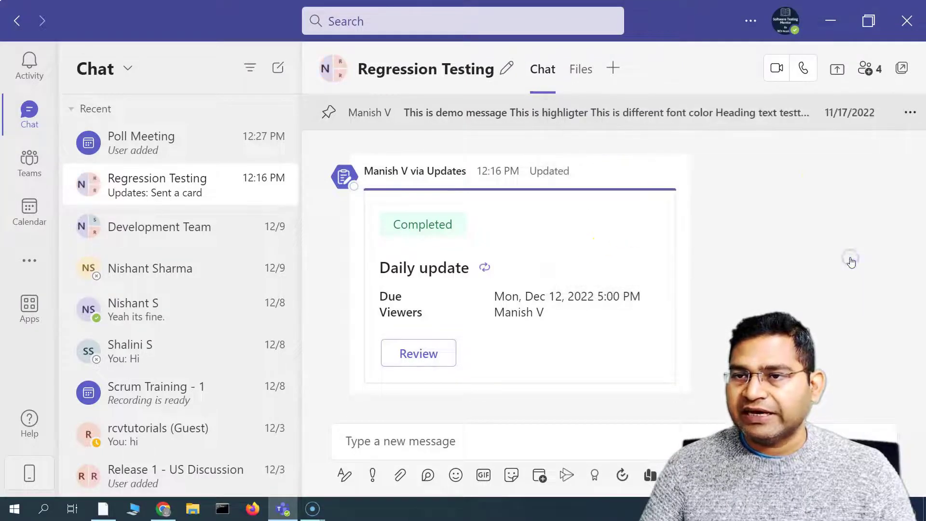
left_click(868, 71)
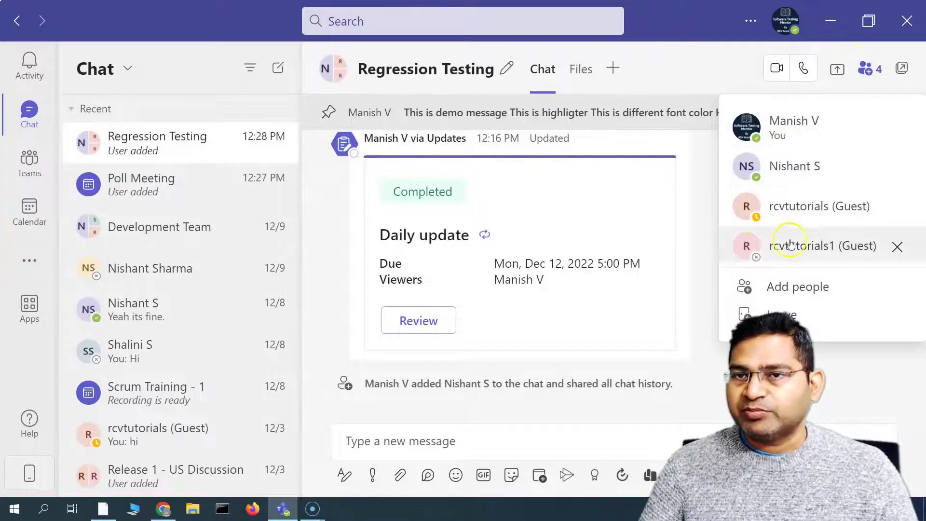
left_click_drag(551, 383, 584, 381)
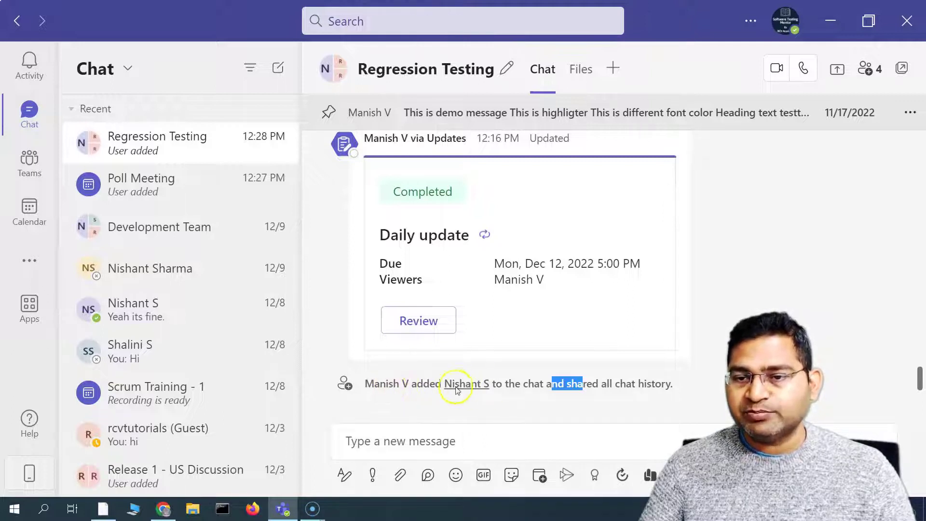
left_click(526, 383)
double_click(574, 383)
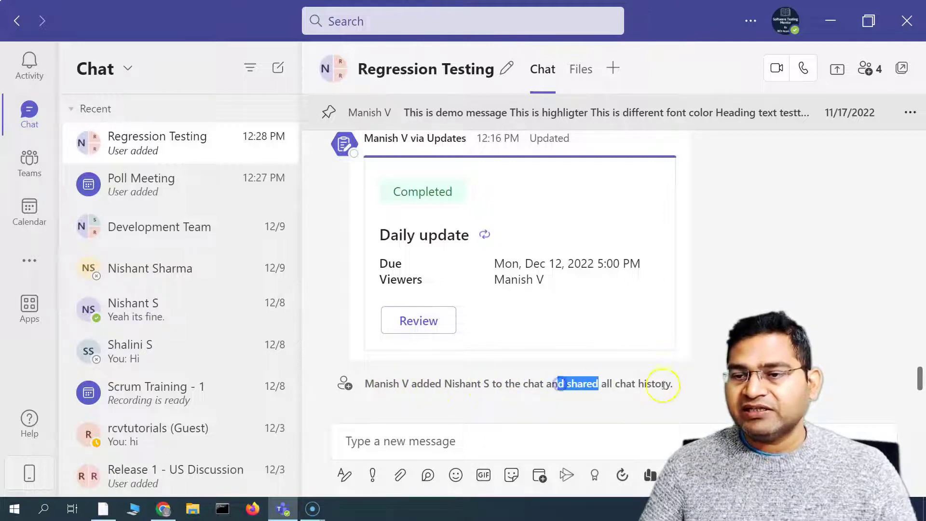
triple_click(579, 383)
left_click(581, 383)
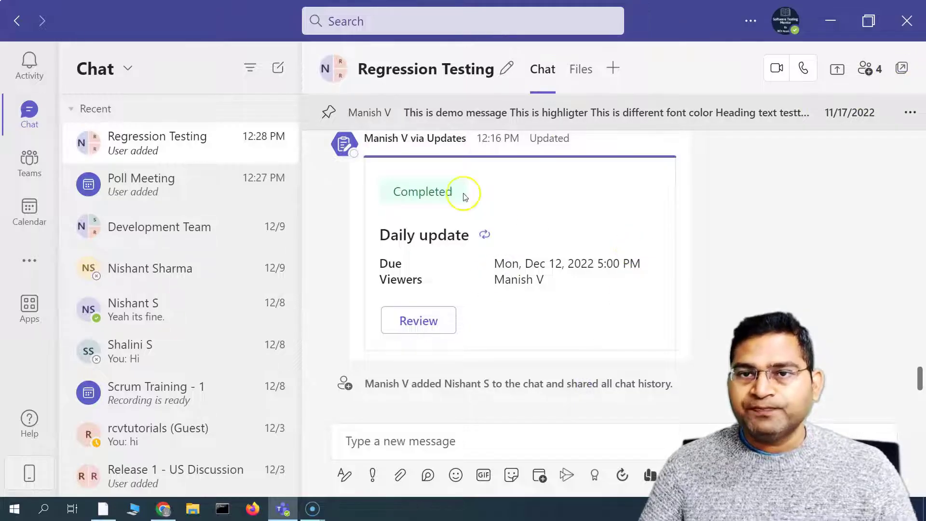
left_click(466, 384)
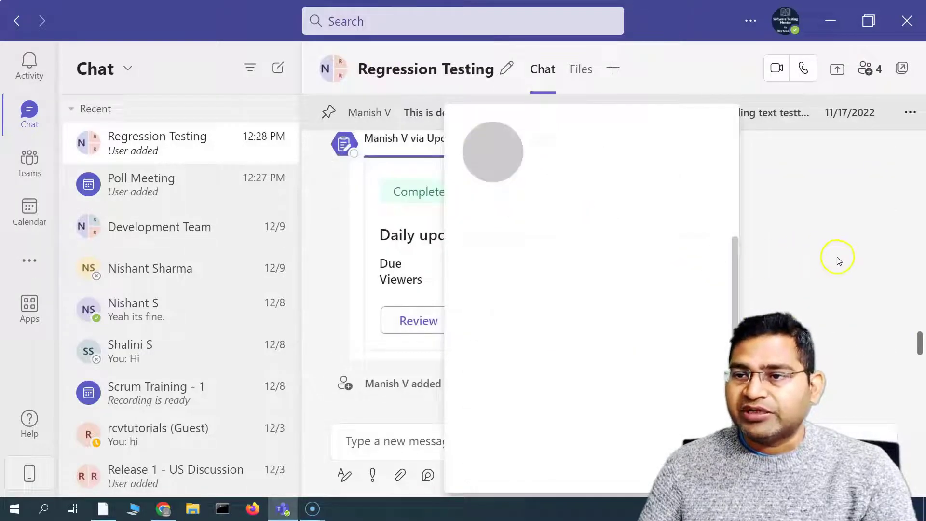
left_click(852, 272)
left_click(371, 386)
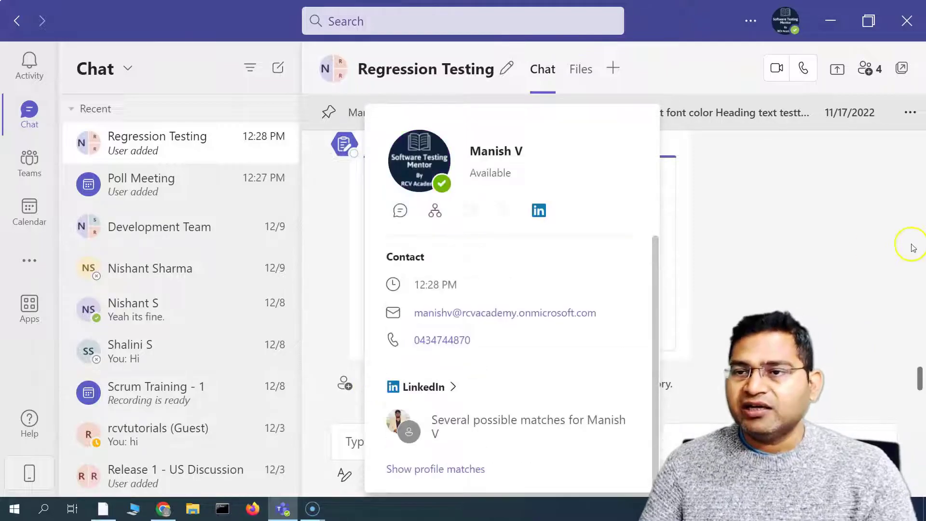
left_click(864, 248)
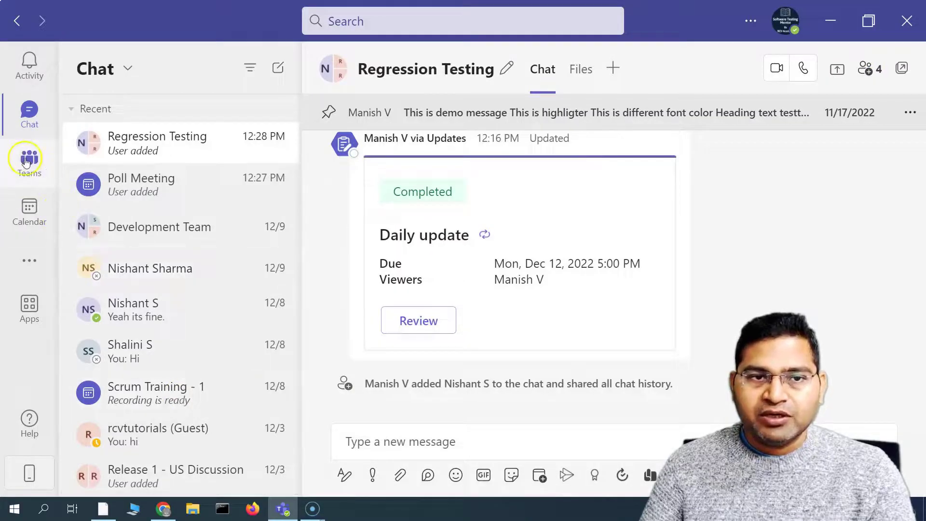
In the Teams list, collapse Sprinters and open its More options menu.
left_click(30, 173)
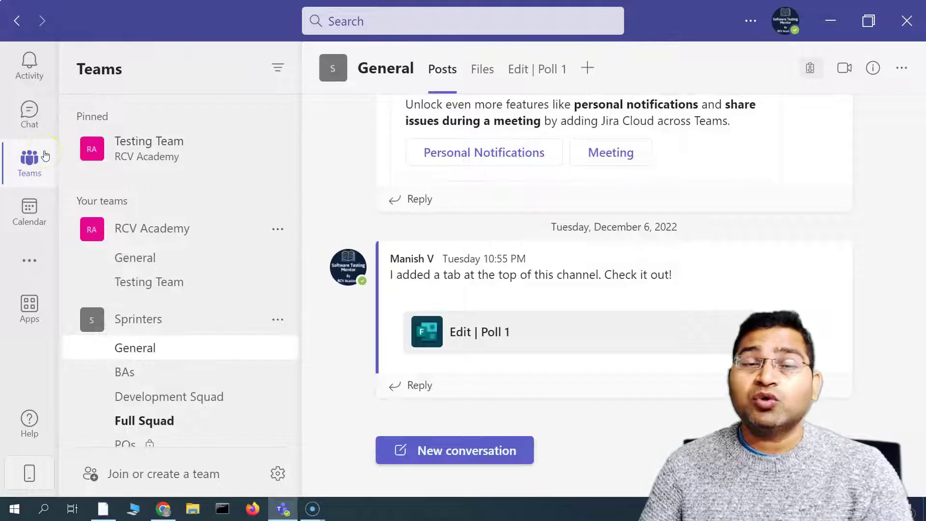
left_click(154, 321)
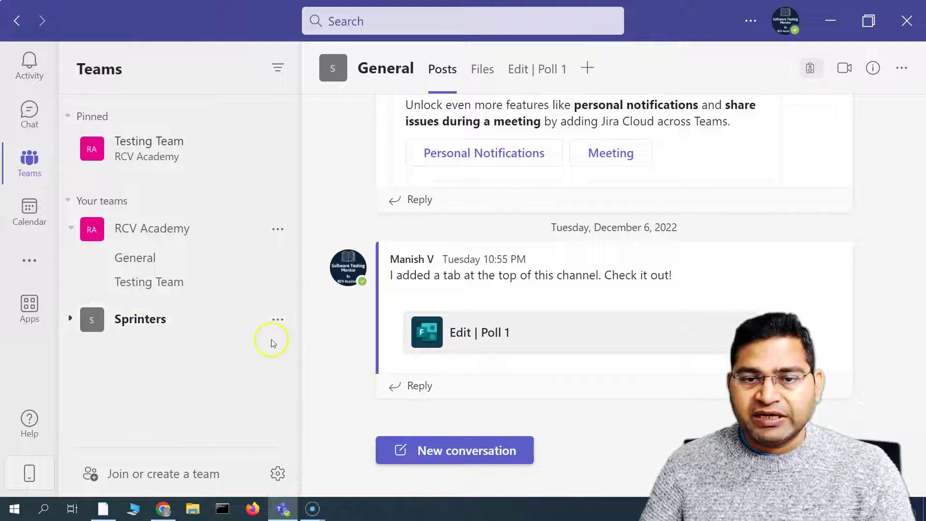
left_click(280, 322)
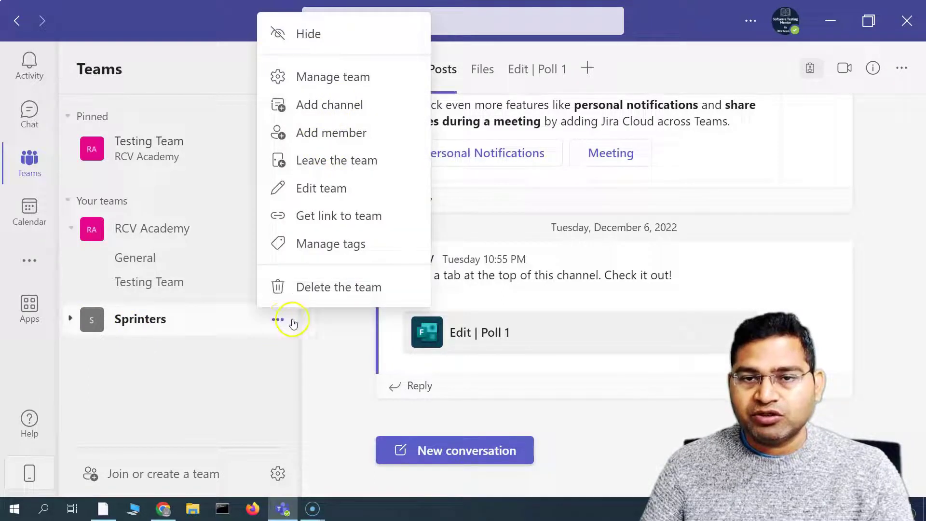
Add the colleague matching 'ni' to Sprinters, keeping the role as Member.
left_click(337, 133)
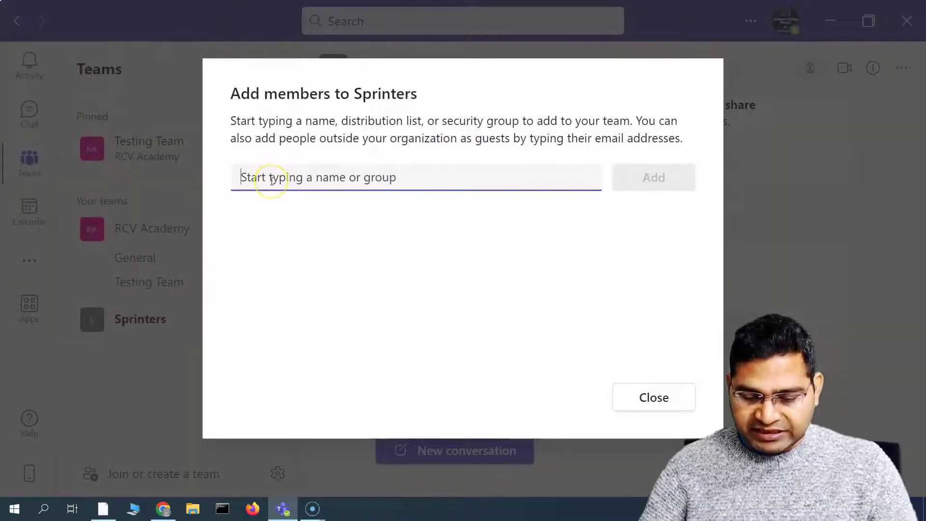
type("nis")
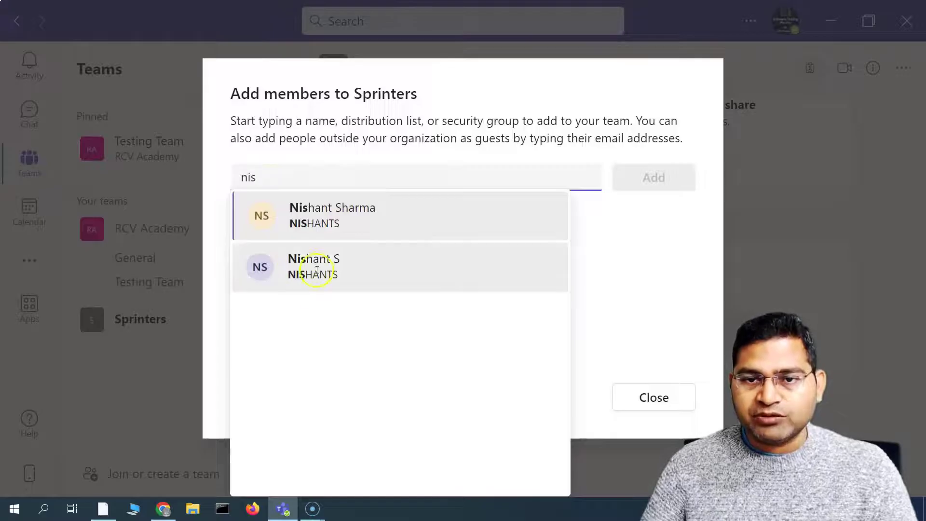
left_click(317, 266)
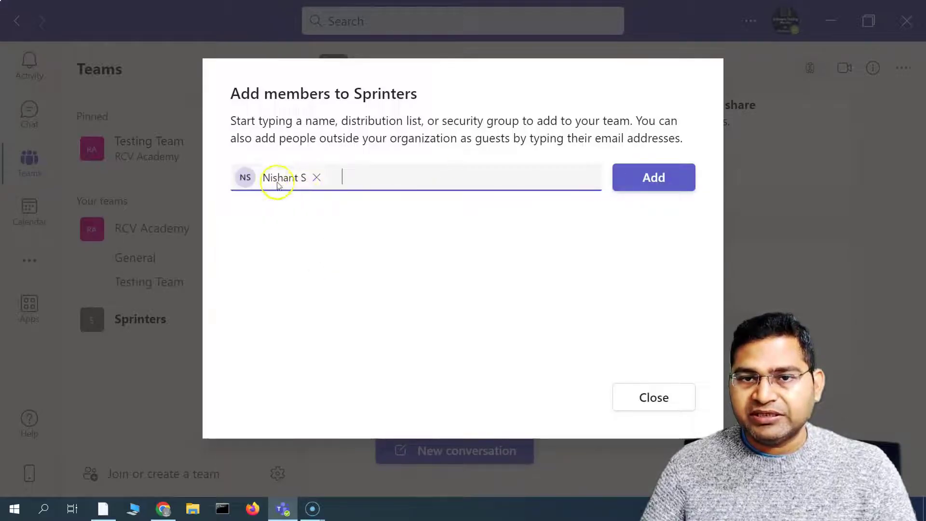
left_click(672, 175)
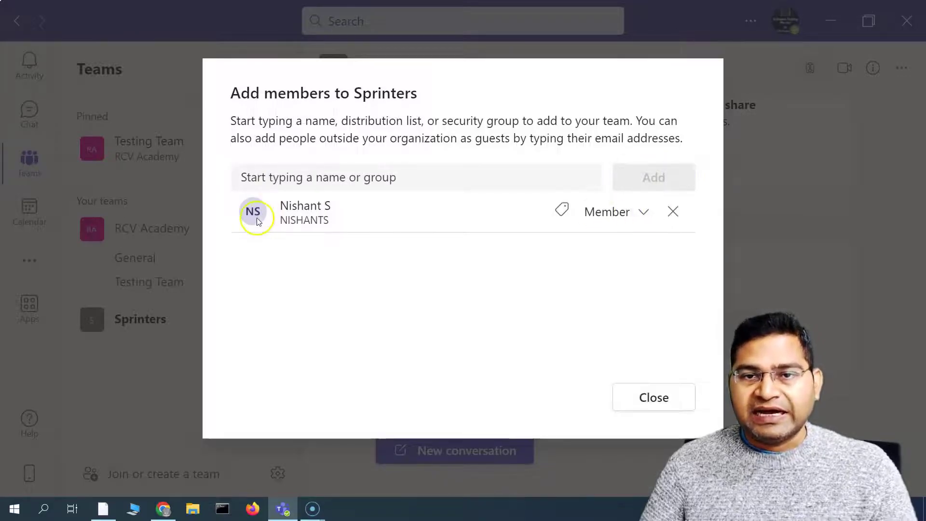
left_click(644, 217)
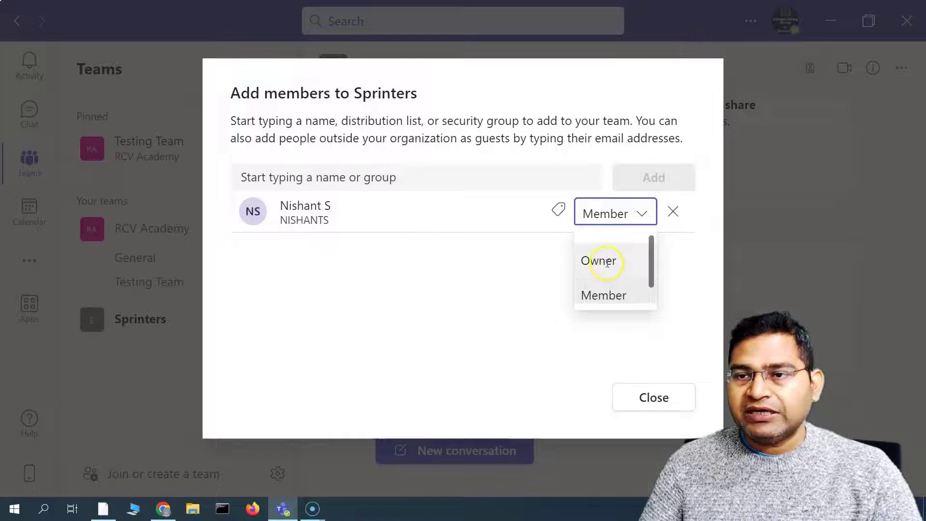
scroll(618, 298, "down", 1)
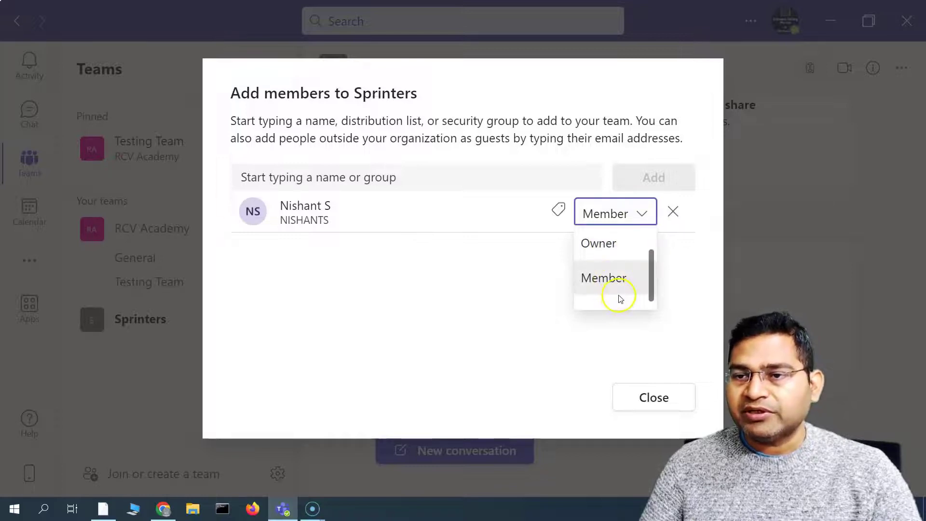
left_click(625, 279)
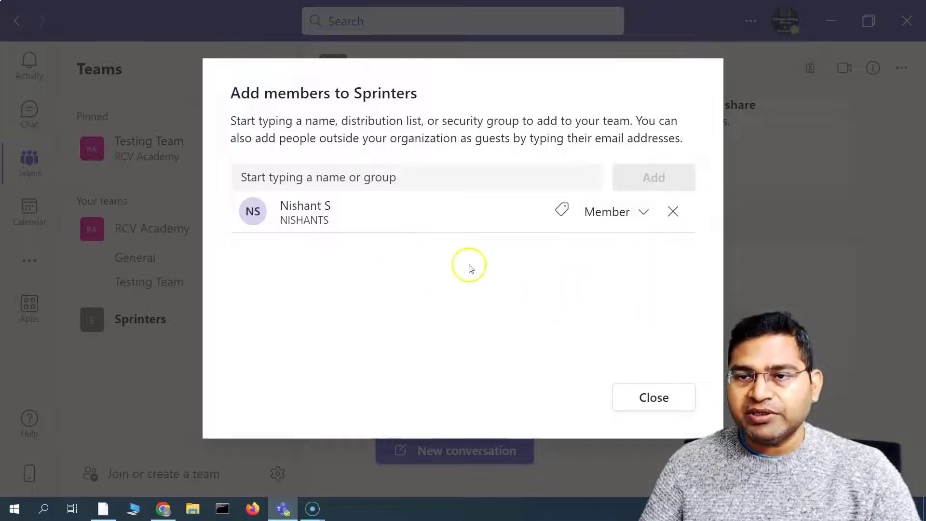
Give the new member a newly created 'dev team' tag and close the dialog.
left_click(563, 212)
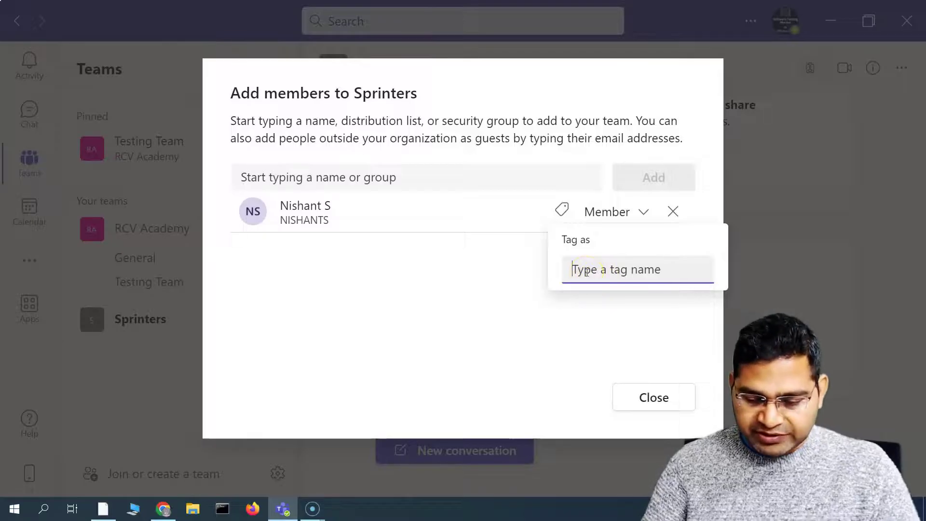
type("dev team member")
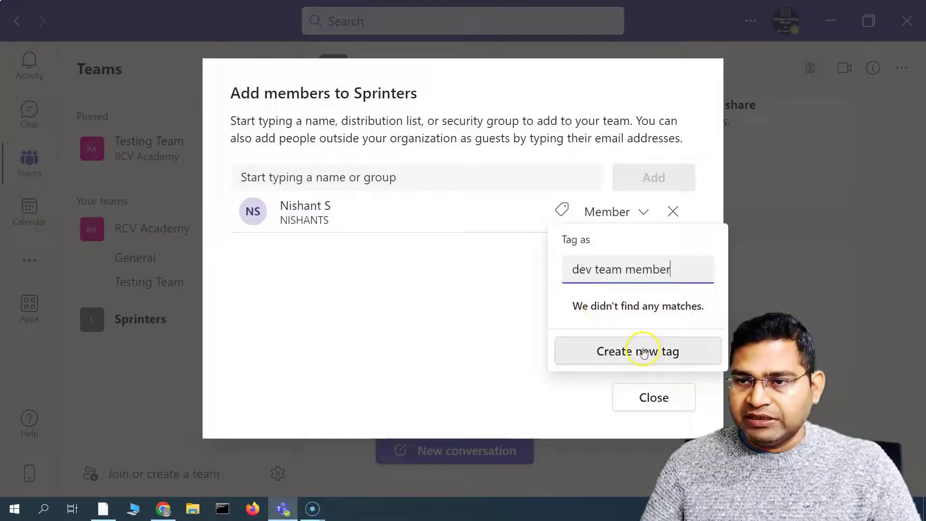
left_click(644, 353)
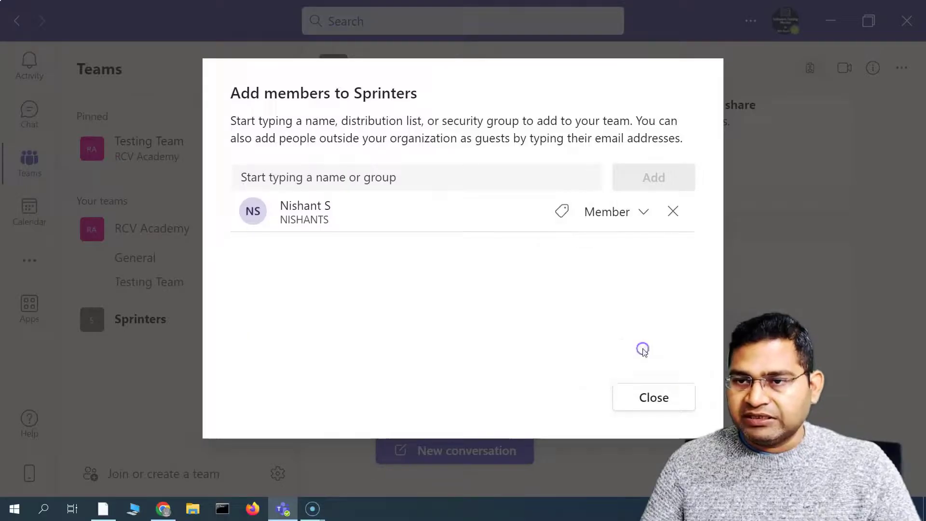
left_click(666, 400)
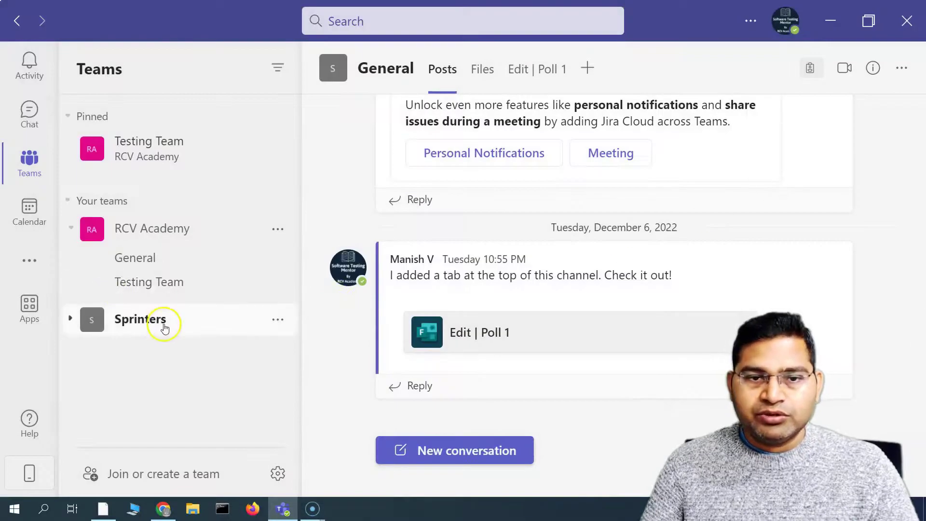
Look through the Sprinters BAs and General channels, then return to Chat.
left_click(71, 320)
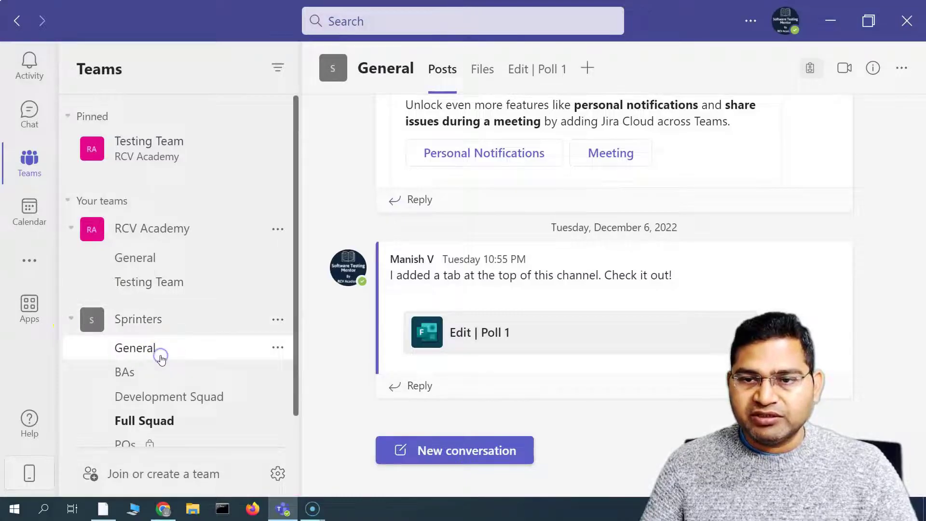
left_click(158, 328)
left_click(70, 320)
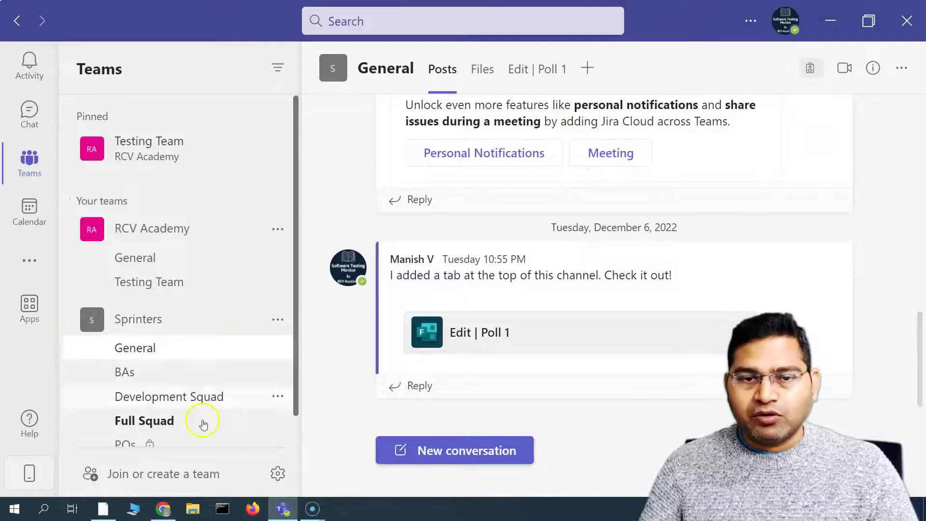
left_click(164, 380)
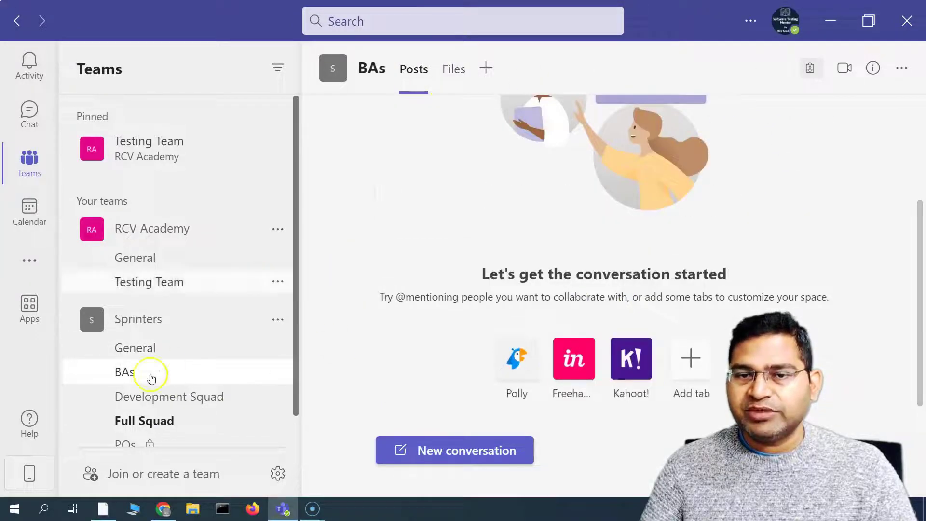
left_click(147, 356)
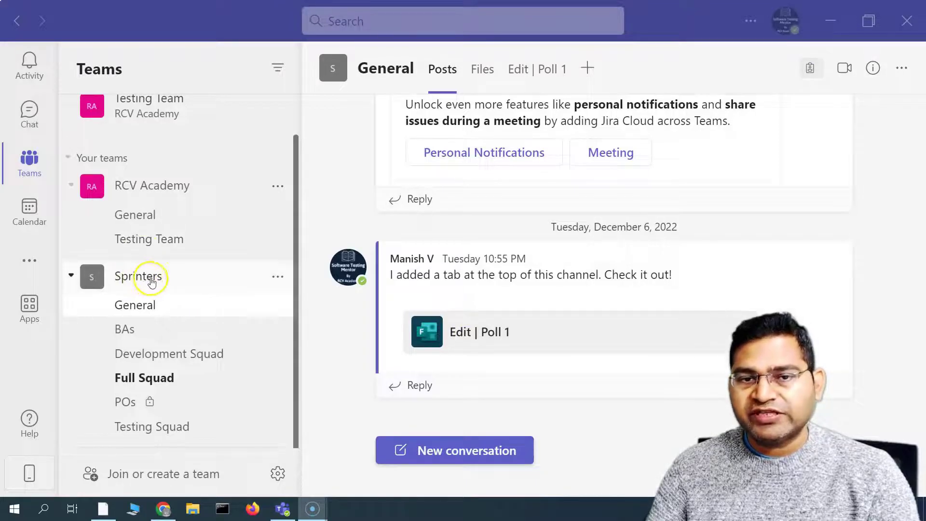
left_click(26, 115)
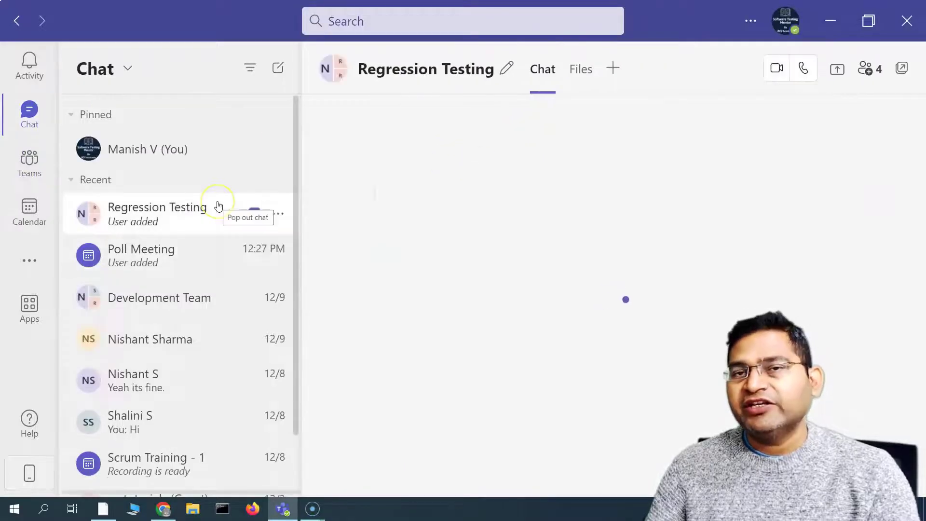
Review the Regression Testing members, then open the Scrum Training - 1 meeting chat.
left_click(868, 72)
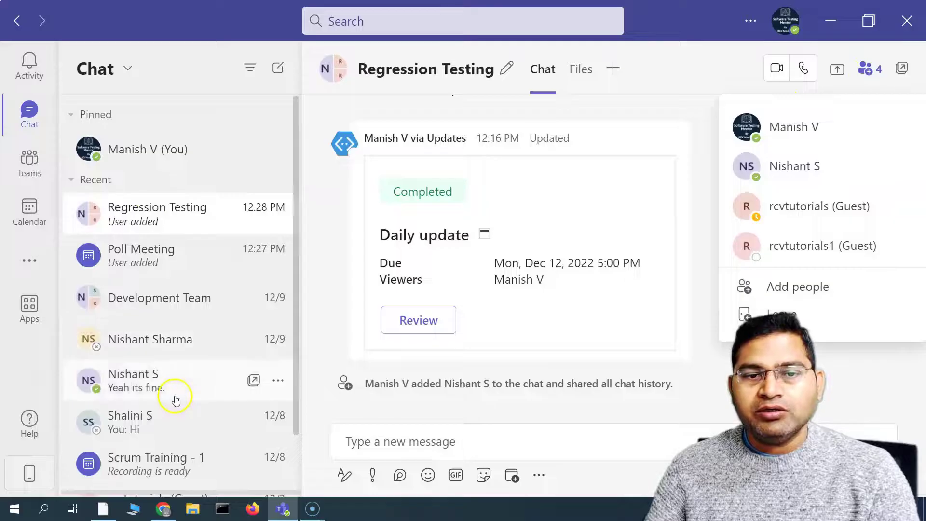
scroll(142, 399, "down", 2)
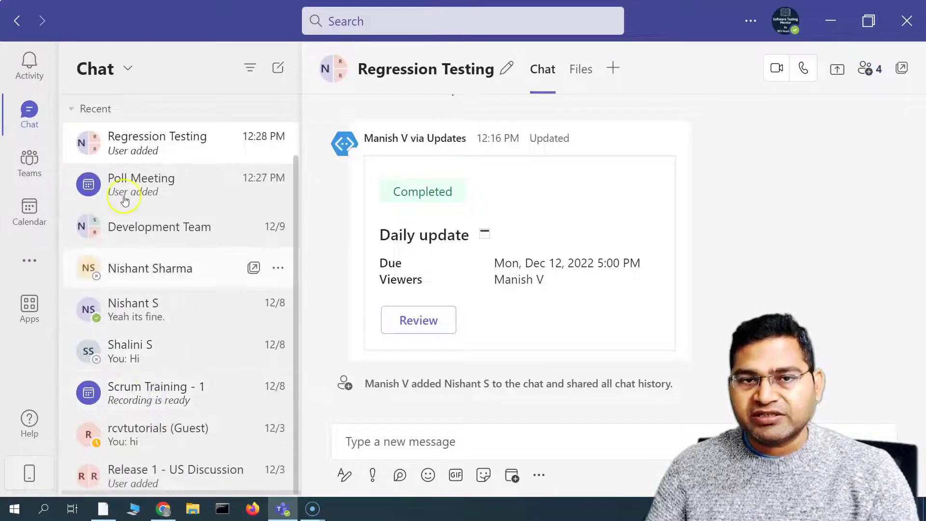
left_click(144, 392)
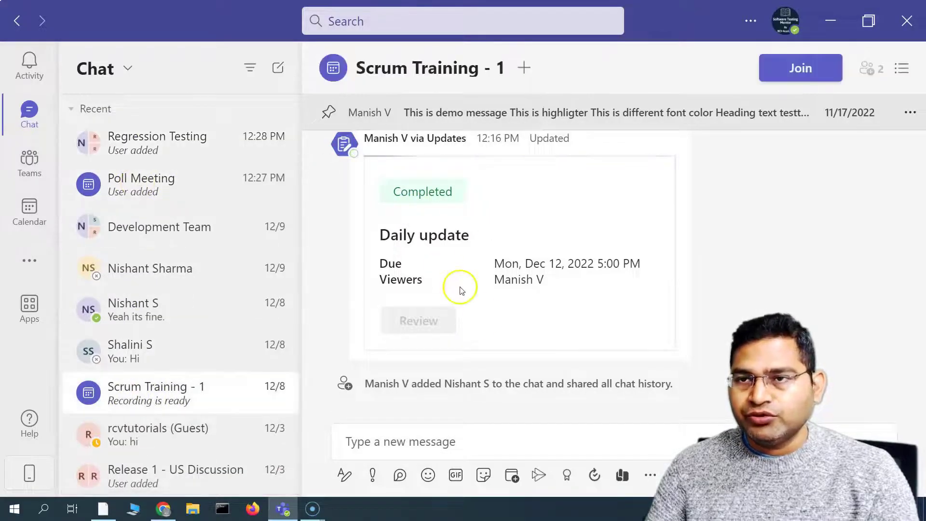